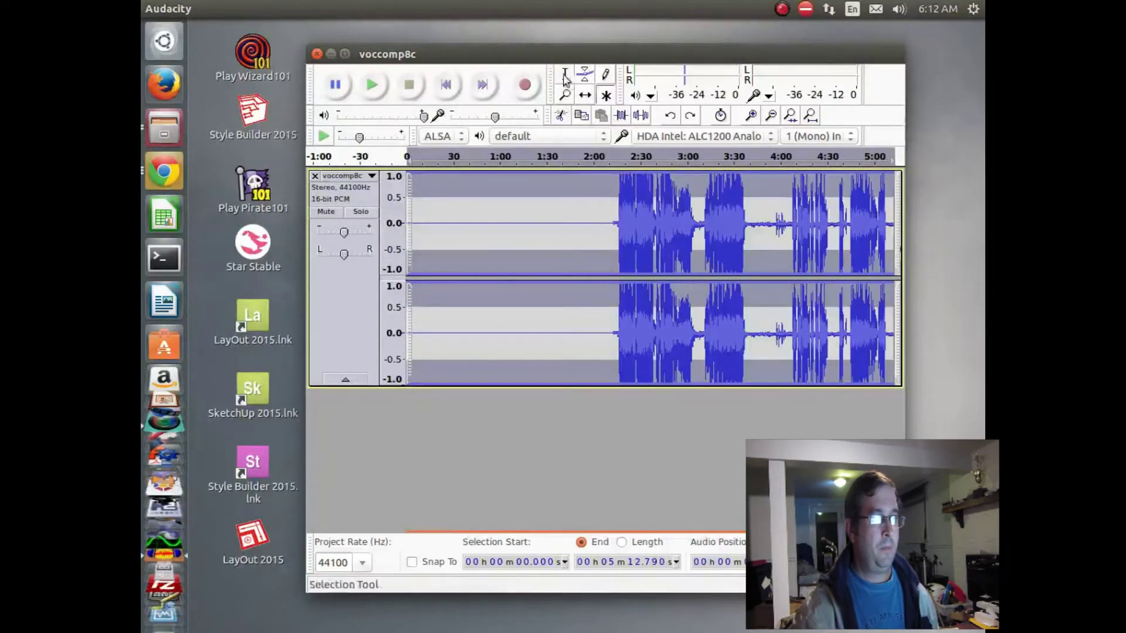
# Step: Lower the whole voccomp8c stereo track by -6 dB with Amplify
pyautogui.moveTo(557, 53)
pyautogui.mouseDown()
pyautogui.moveTo(587, 57)
pyautogui.moveTo(569, 52)
pyautogui.mouseUp()
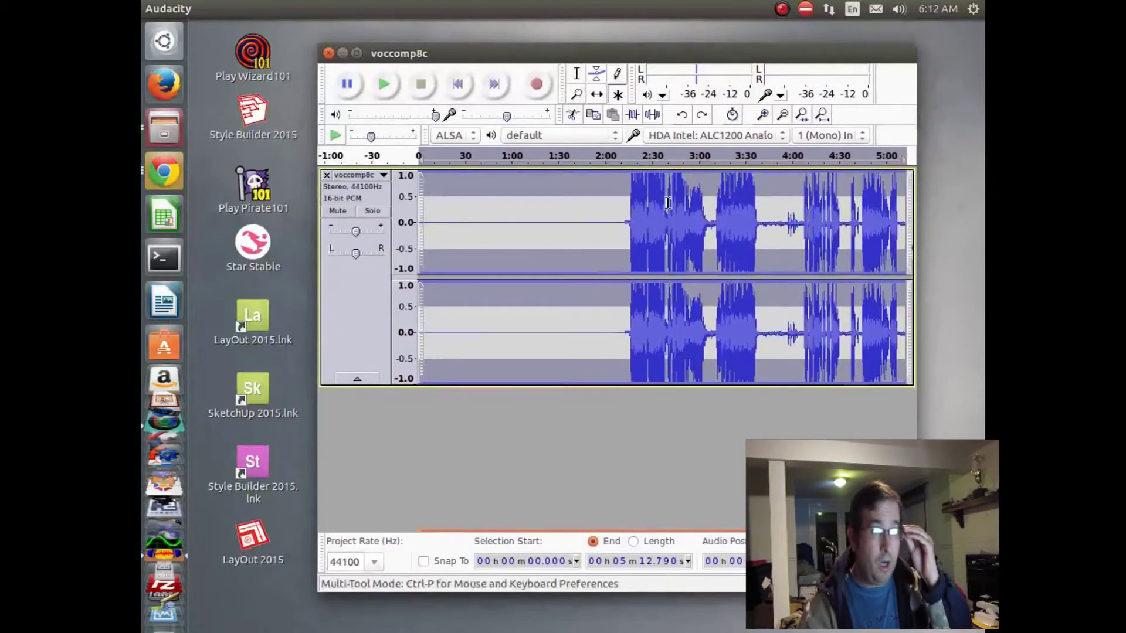
pyautogui.moveTo(678, 59); pyautogui.dragTo(674, 59)
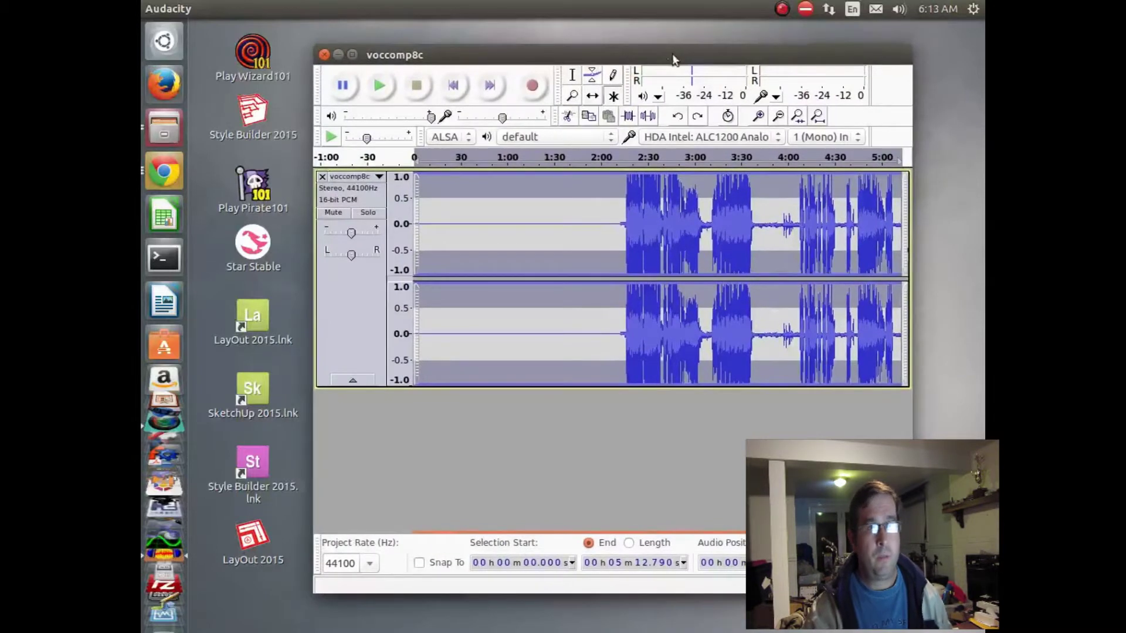
pyautogui.moveTo(673, 59); pyautogui.dragTo(669, 50)
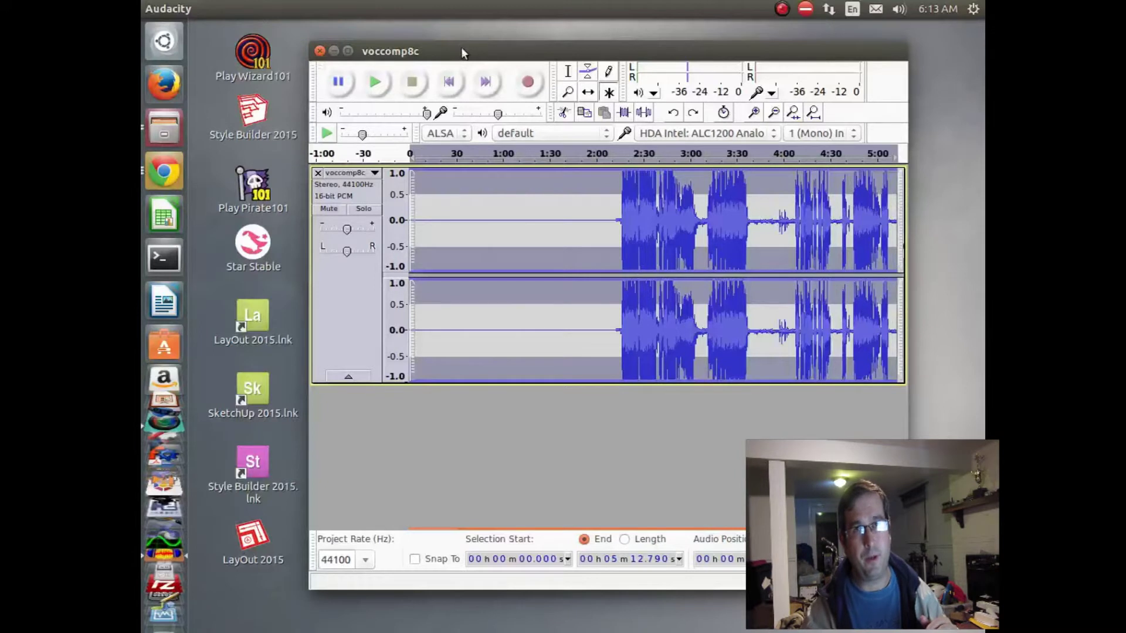
pyautogui.moveTo(462, 51); pyautogui.dragTo(452, 51)
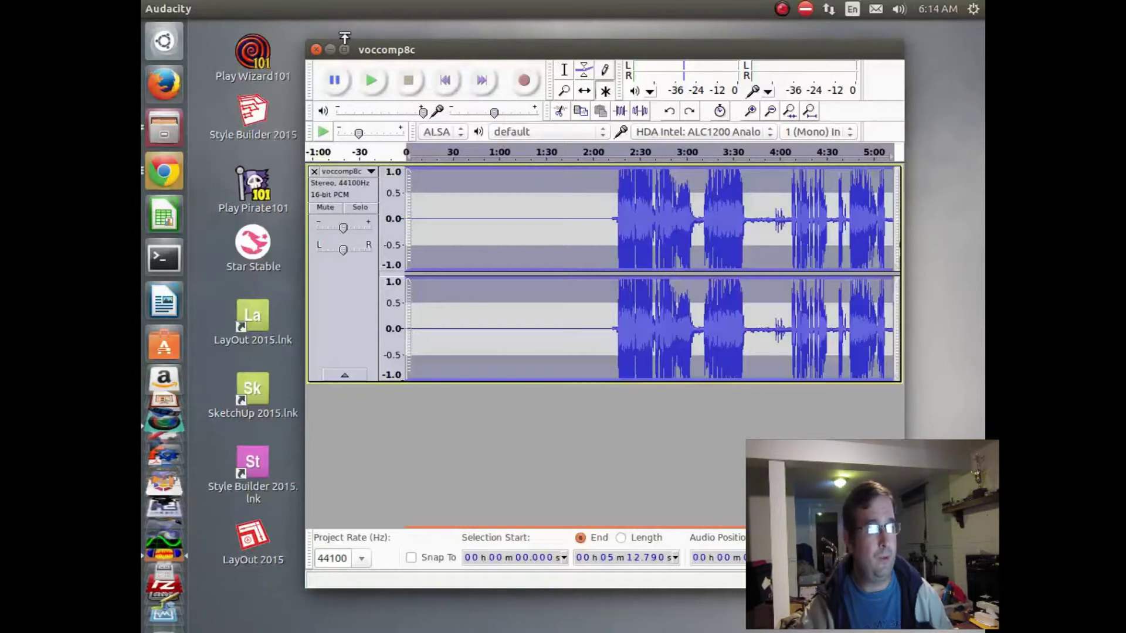
pyautogui.moveTo(450, 11)
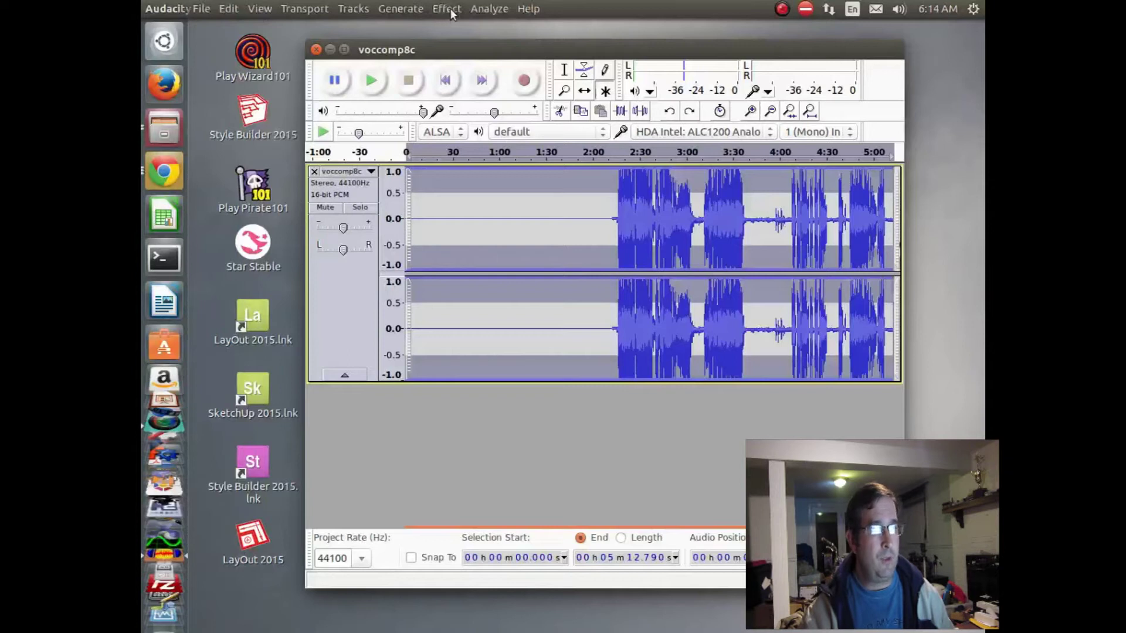
pyautogui.click(451, 8)
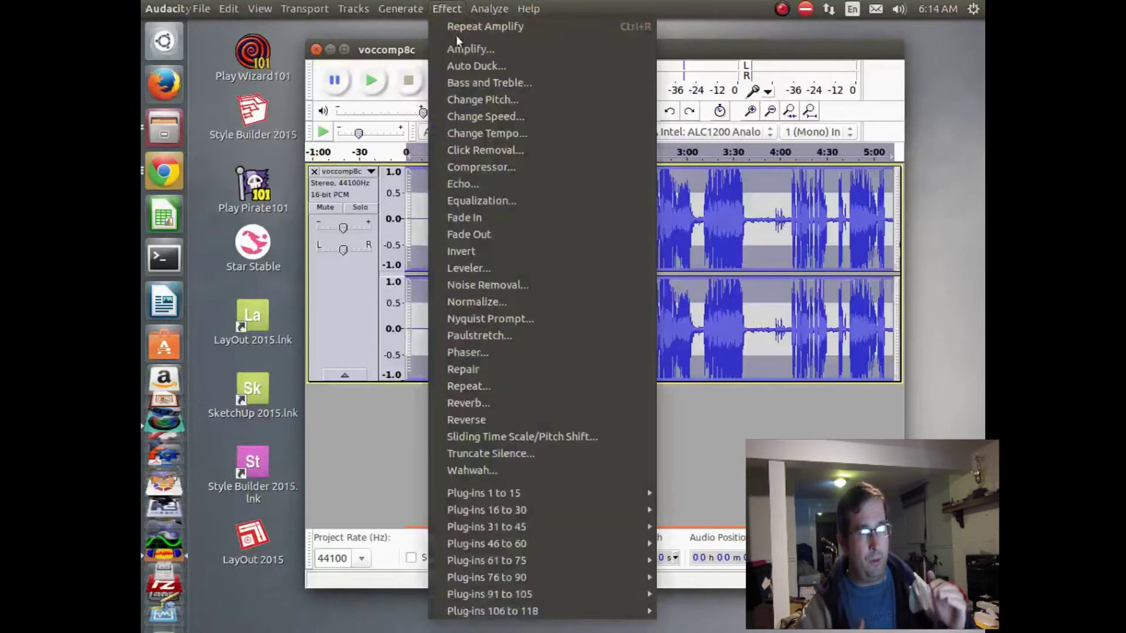
pyautogui.click(469, 47)
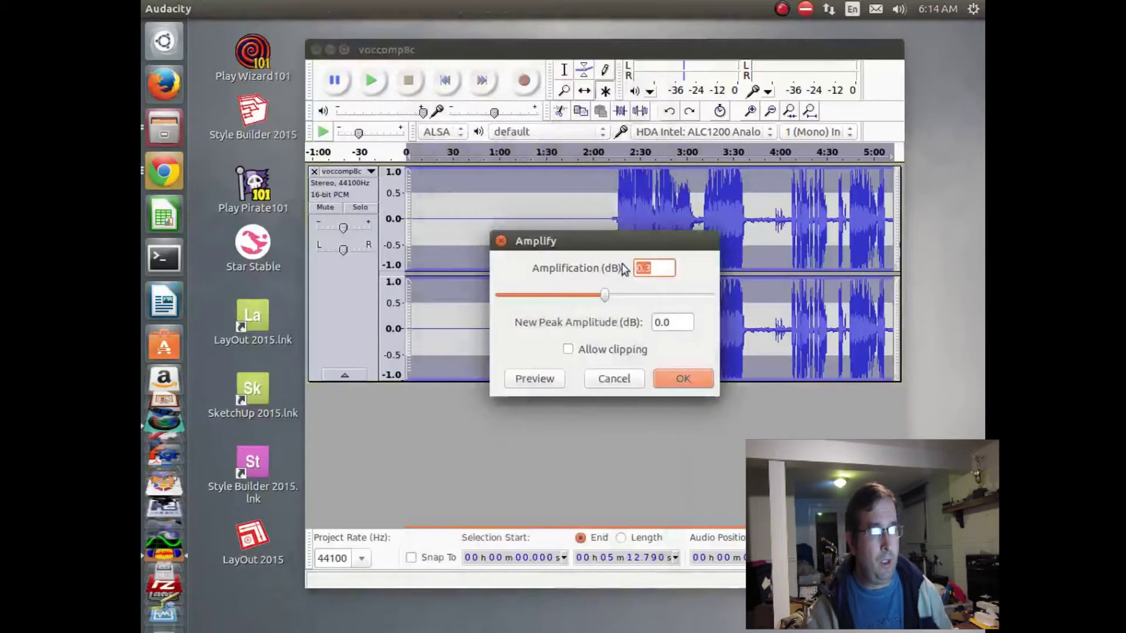
pyautogui.write('-6')
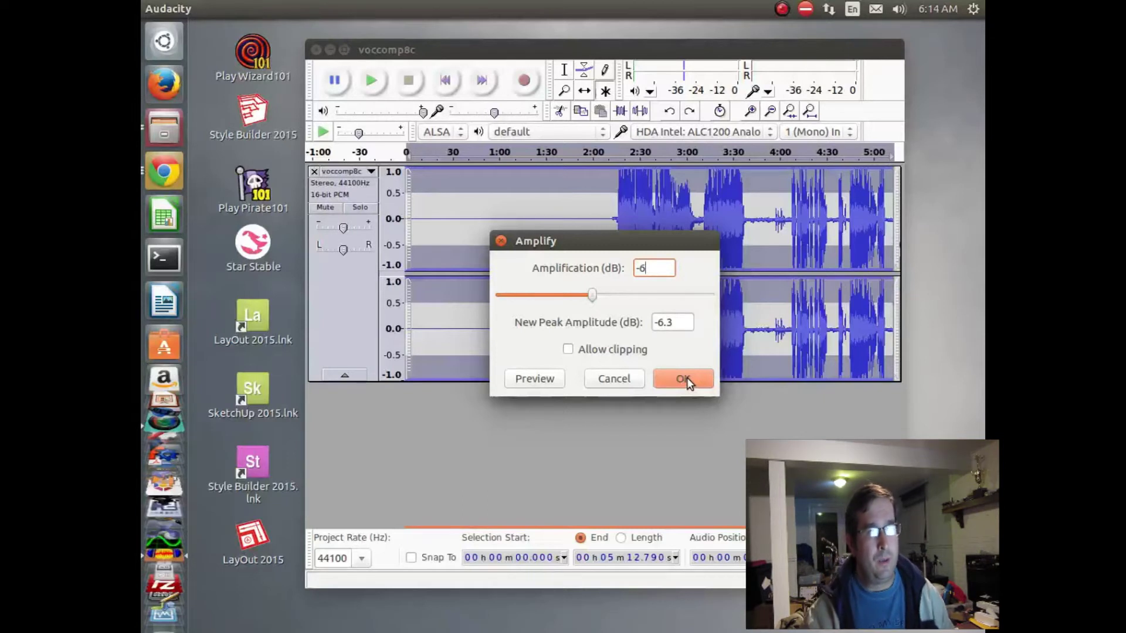
pyautogui.click(687, 378)
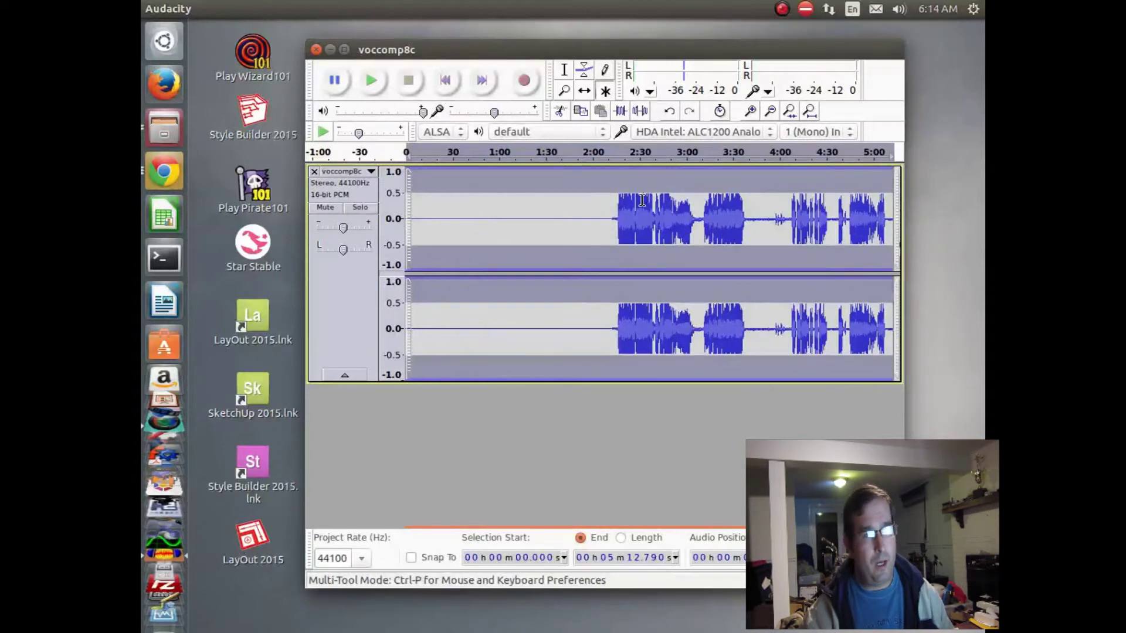
pyautogui.moveTo(352, 9)
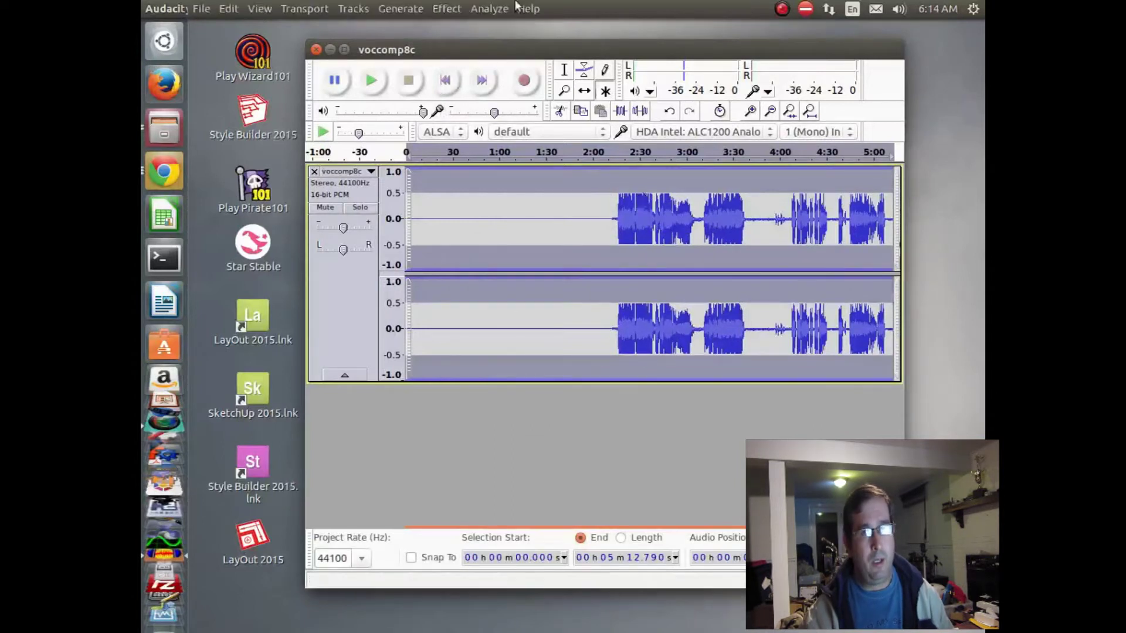
# Step: View the Audacity version in About Audacity, then bring up the Plug-ins 16 to 30 effects list
pyautogui.click(456, 10)
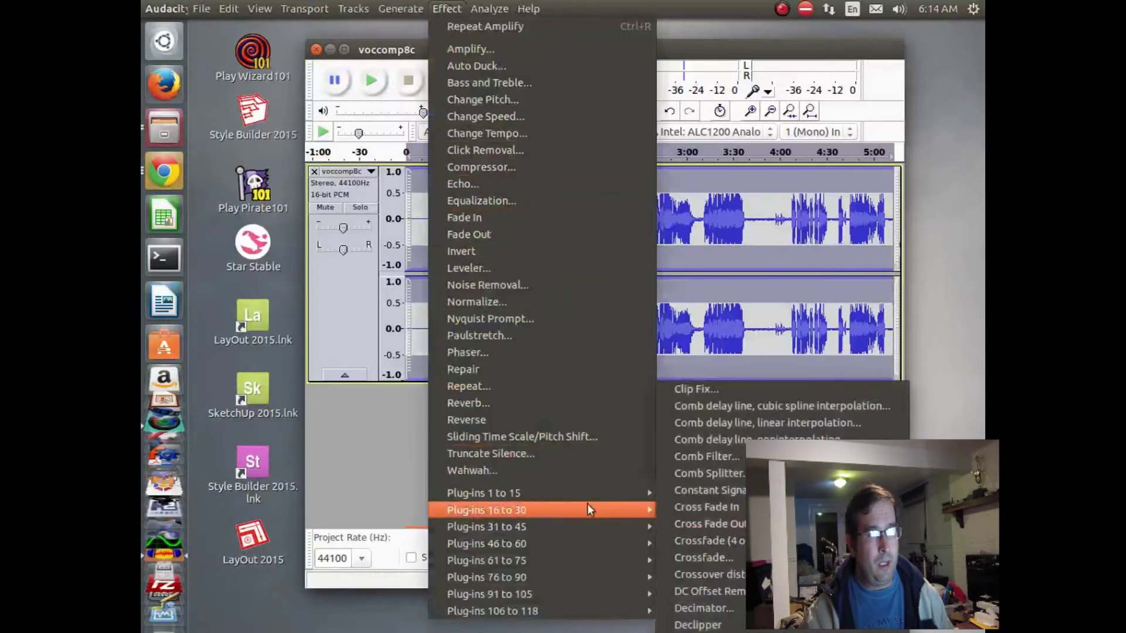
pyautogui.moveTo(527, 8)
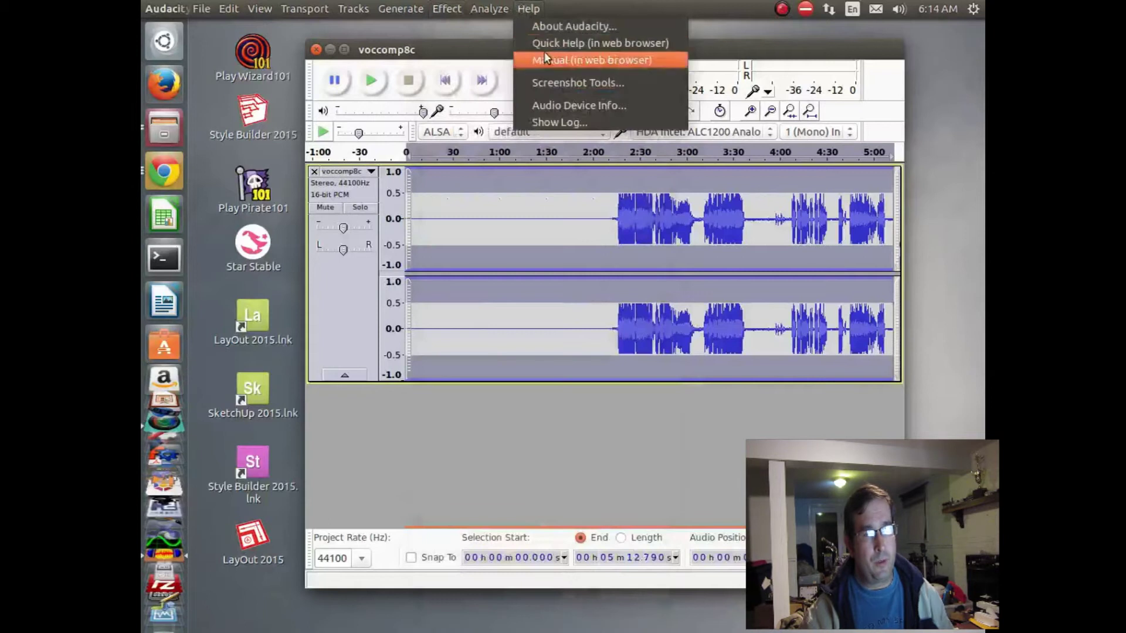
pyautogui.press('Escape')
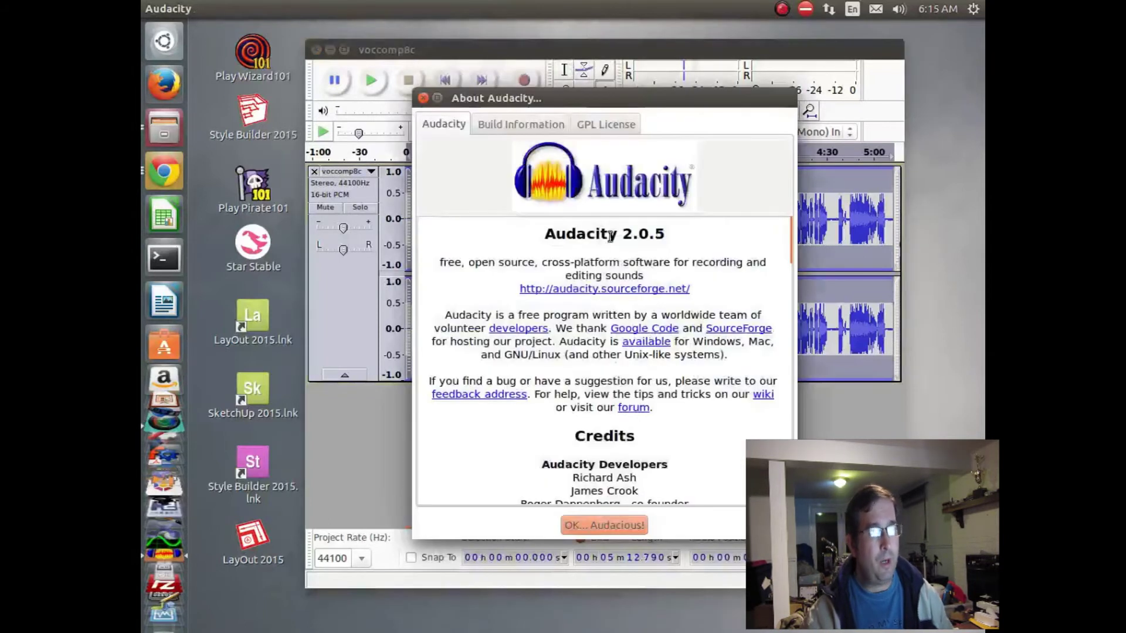
pyautogui.click(424, 98)
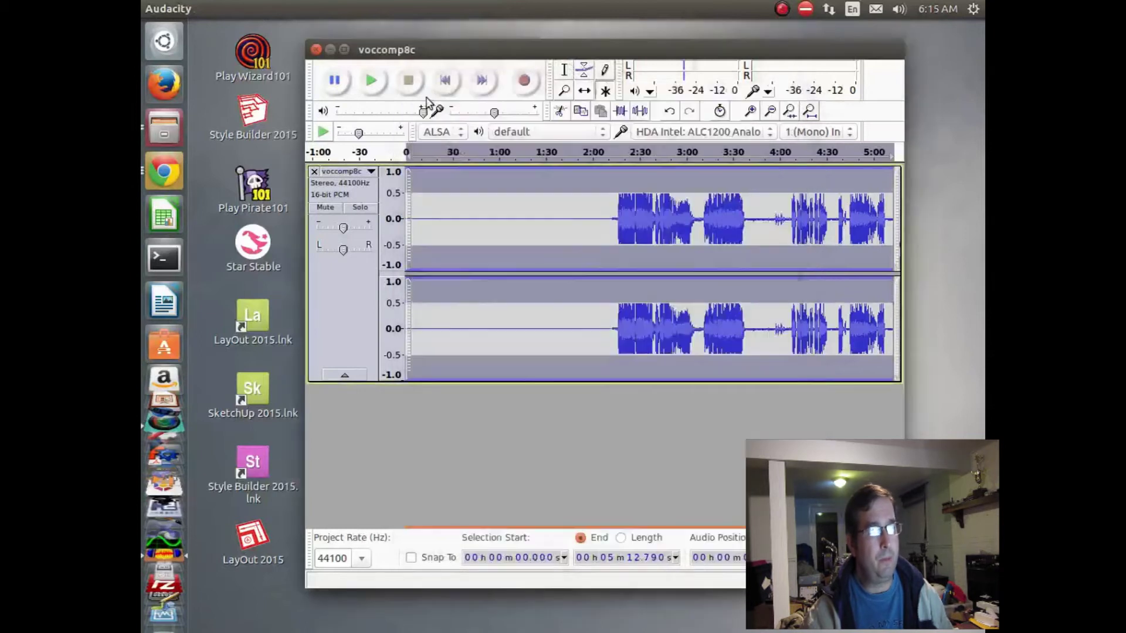
pyautogui.click(446, 8)
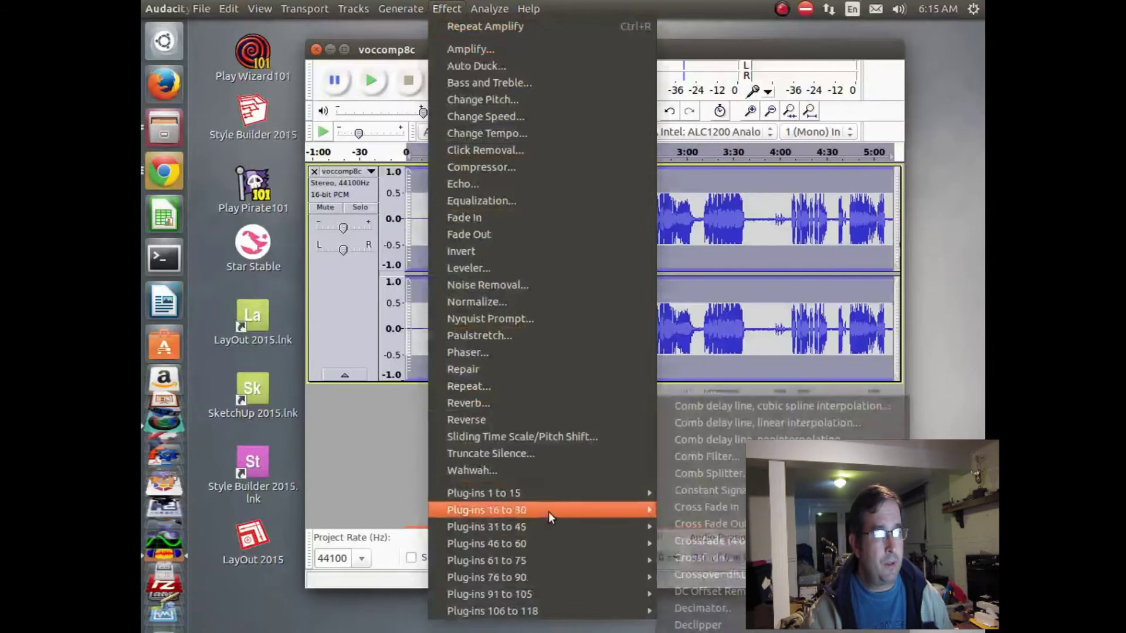
pyautogui.moveTo(486, 510)
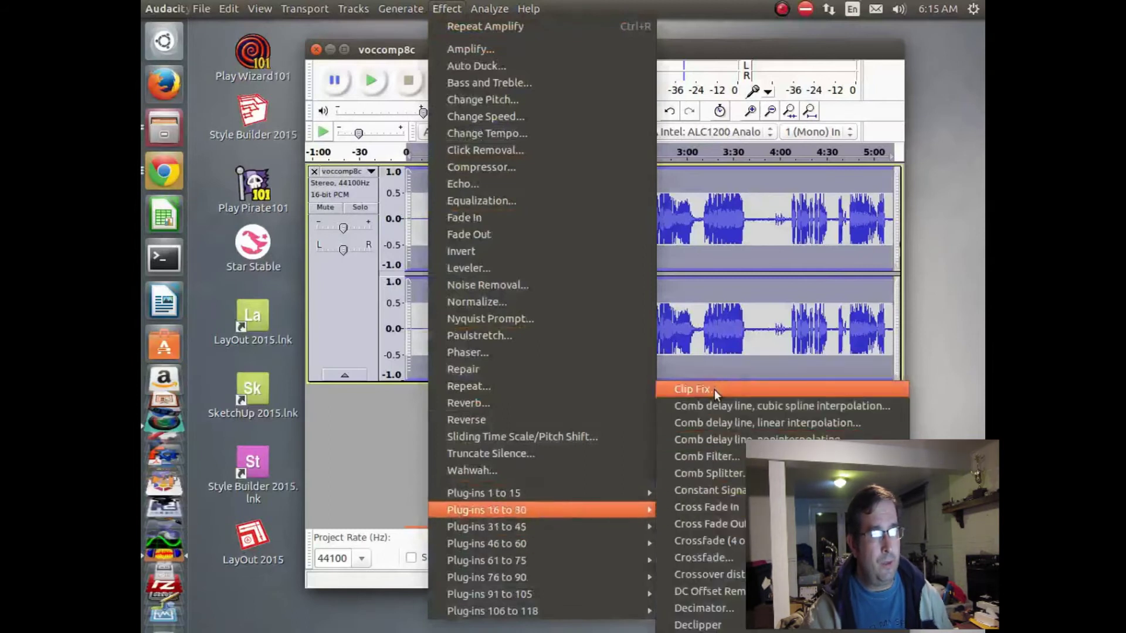
# Step: Apply Clip Fix to the voice track with its default threshold
pyautogui.click(714, 389)
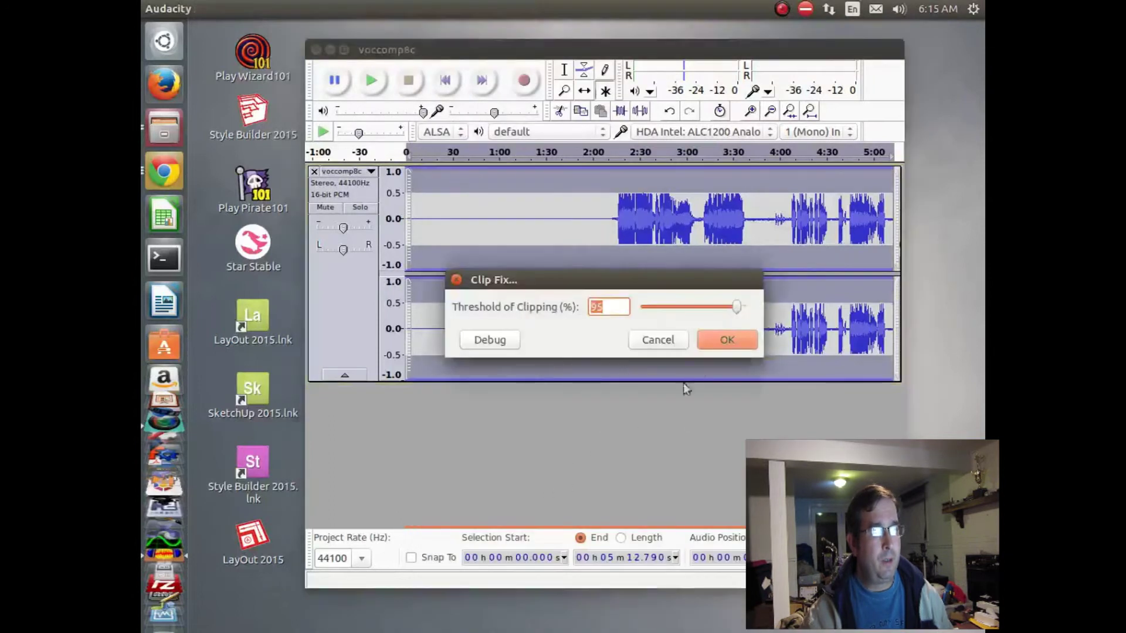
pyautogui.click(726, 345)
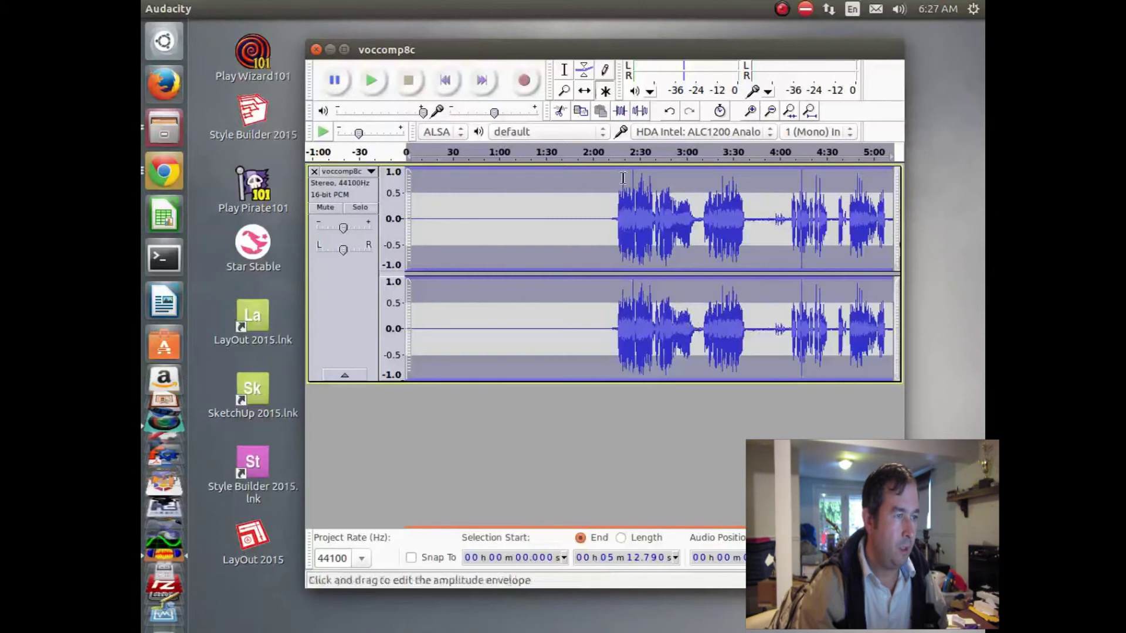
pyautogui.click(612, 155)
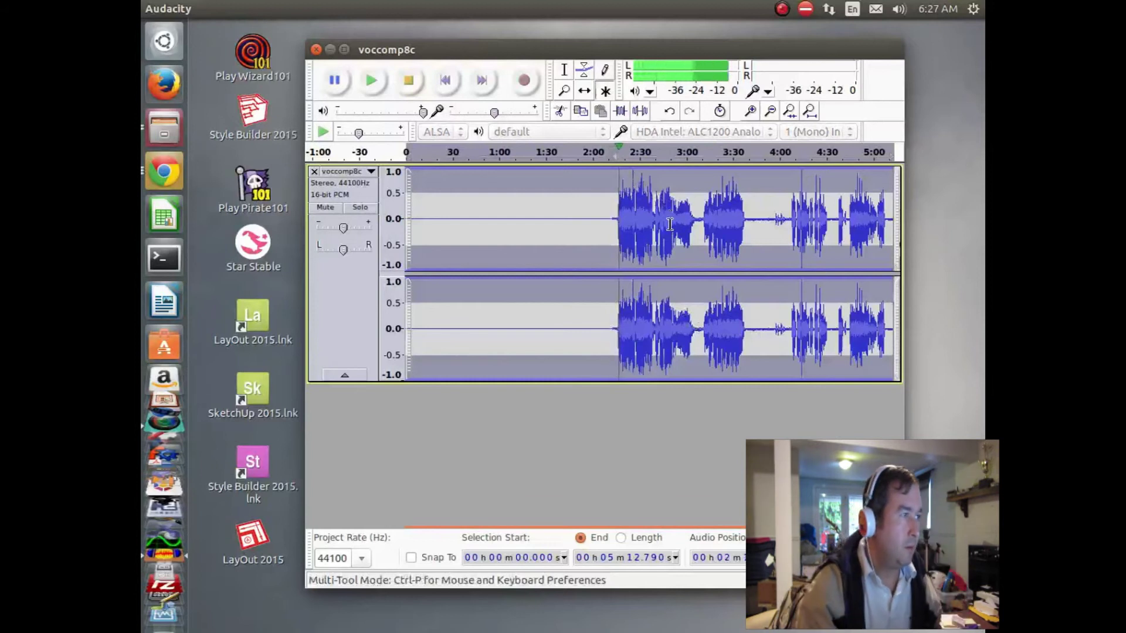
pyautogui.click(410, 82)
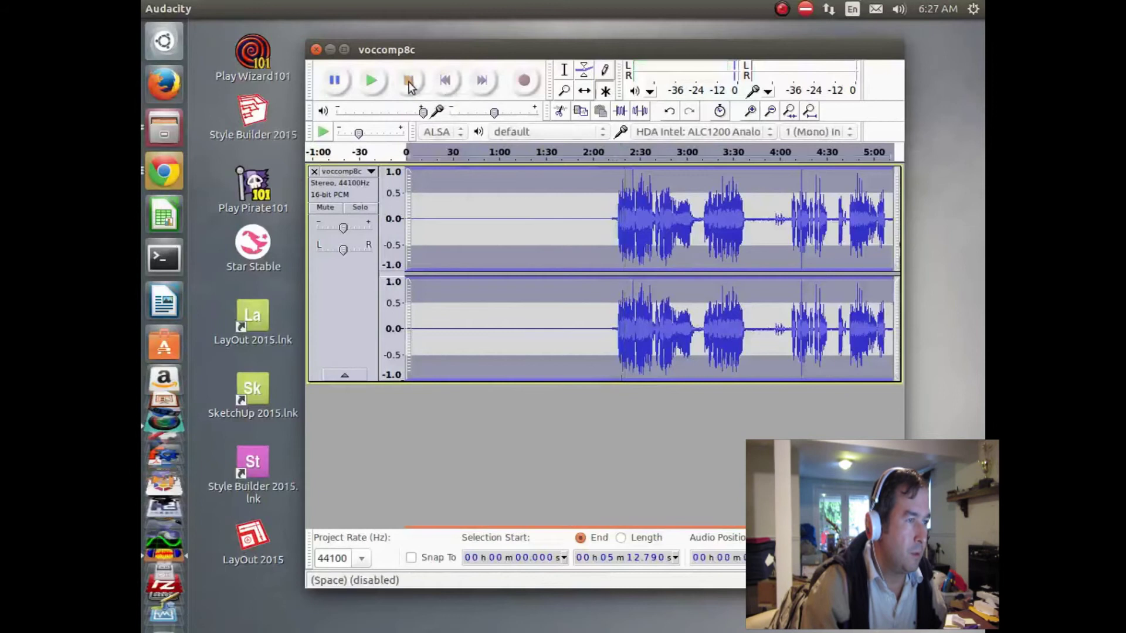
pyautogui.click(613, 164)
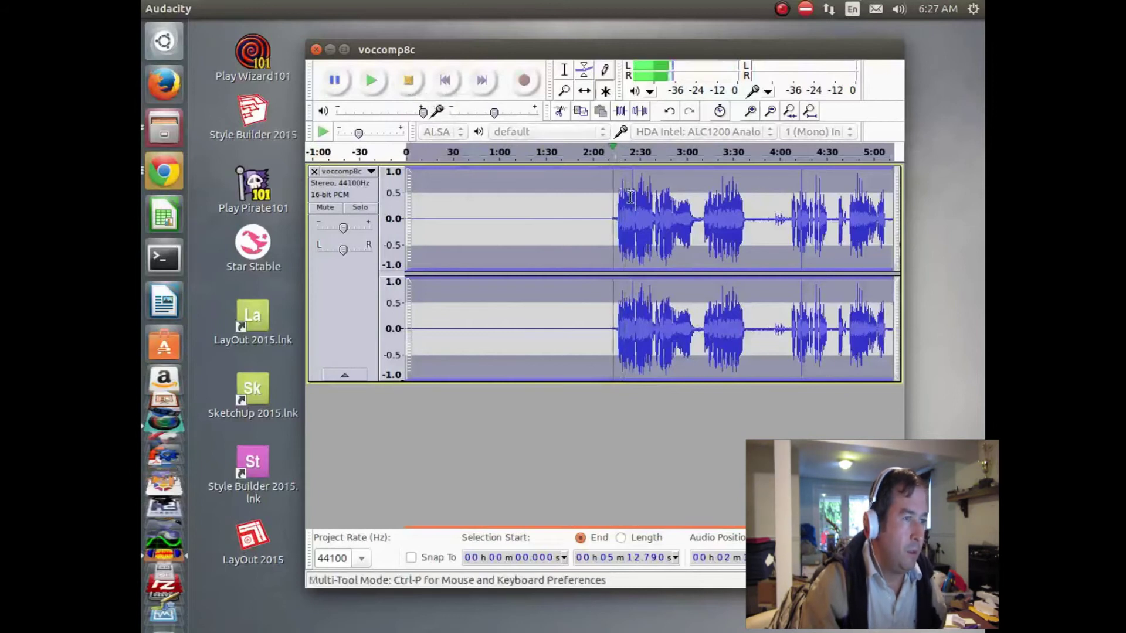
pyautogui.click(416, 81)
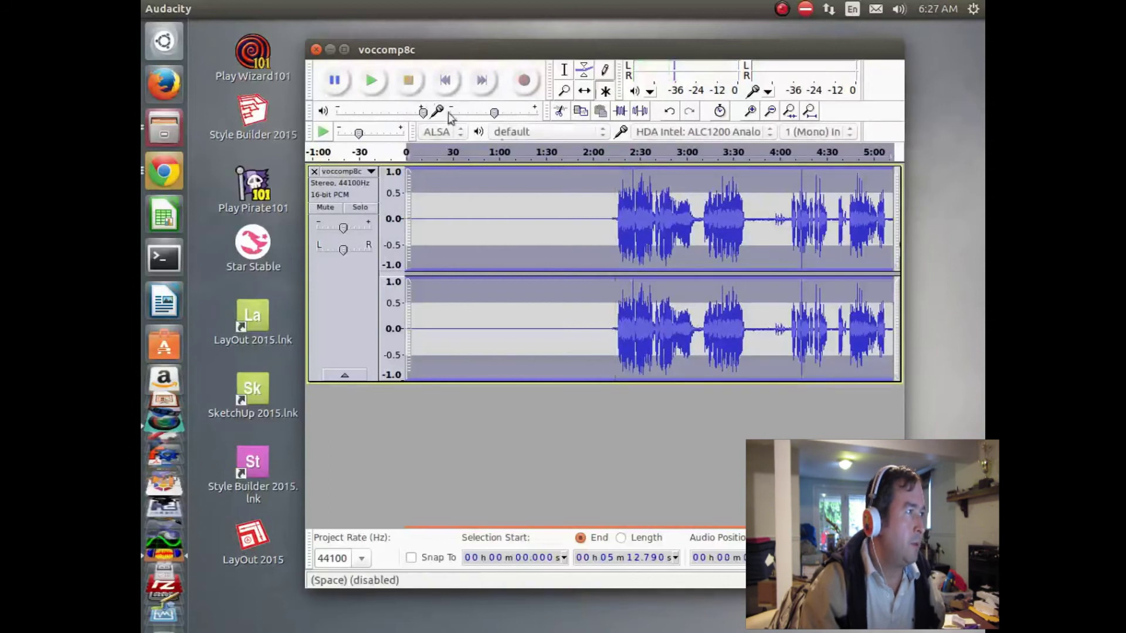
pyautogui.click(229, 8)
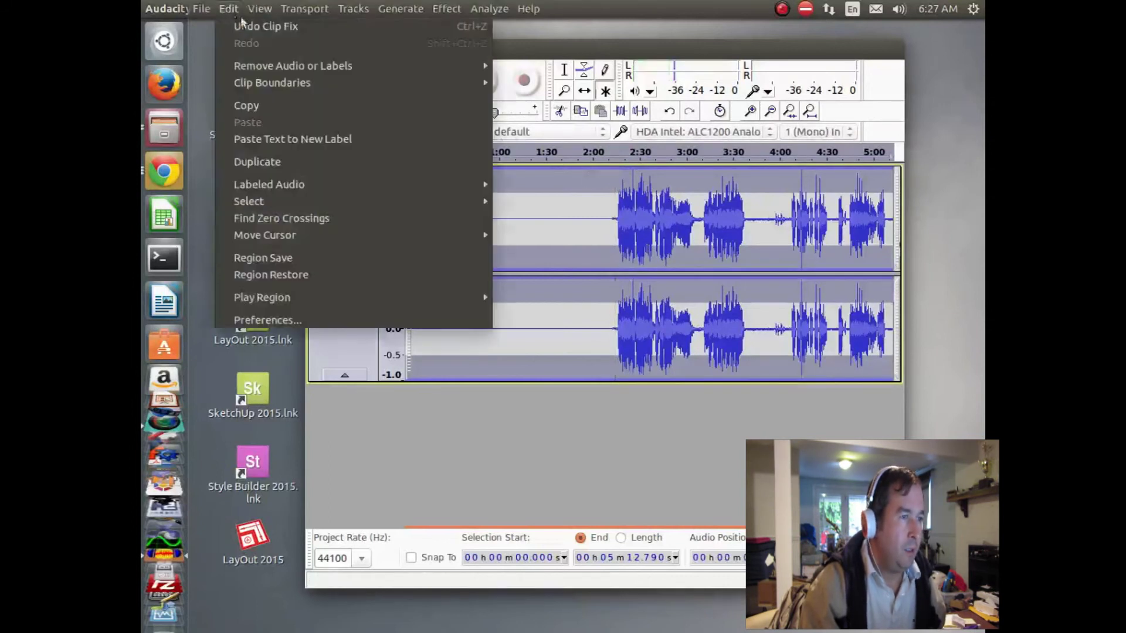
pyautogui.click(255, 26)
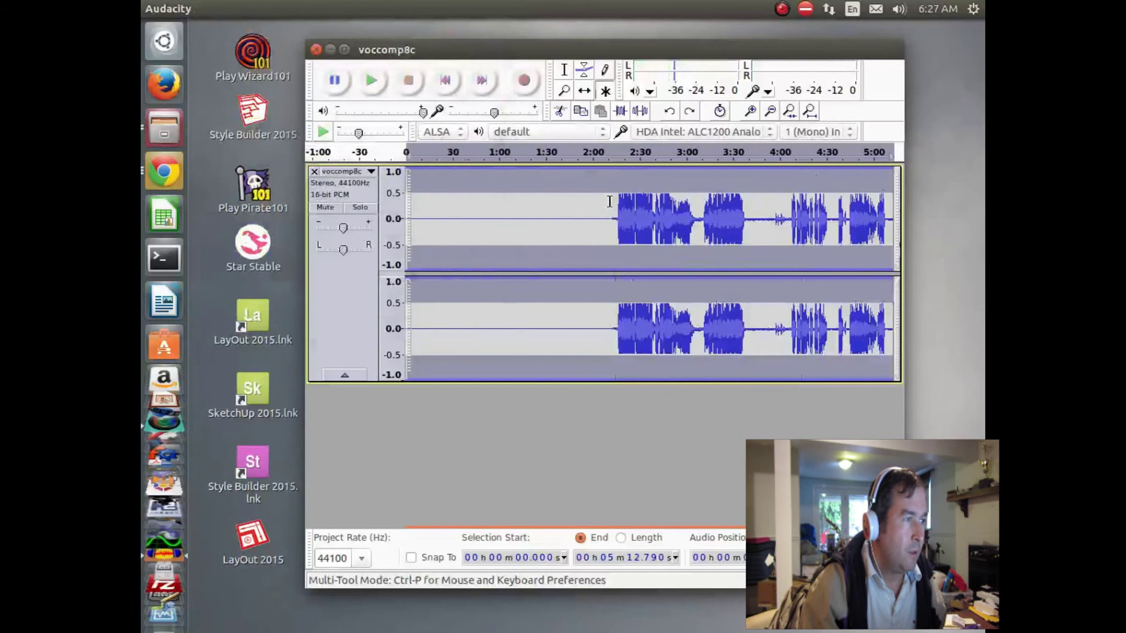
pyautogui.click(617, 184)
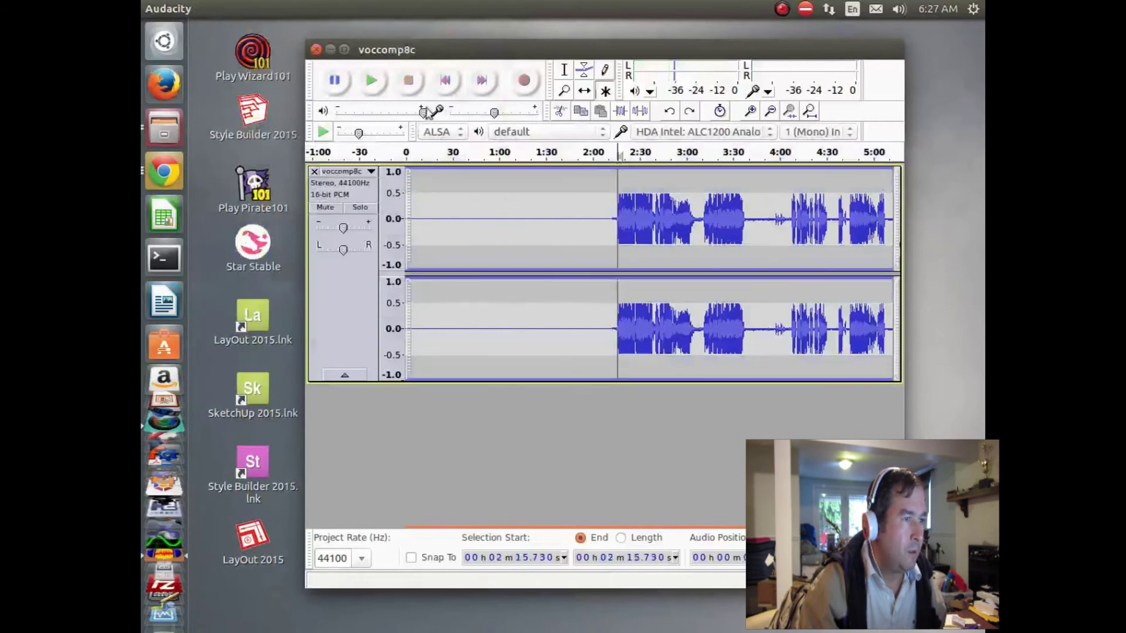
pyautogui.click(375, 81)
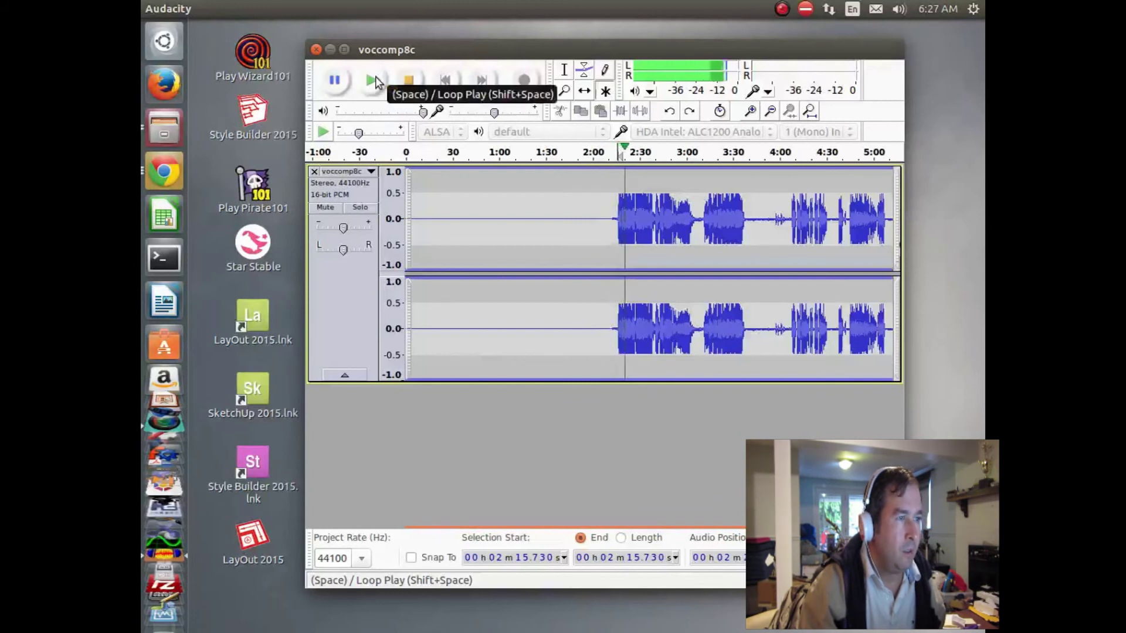
pyautogui.click(409, 80)
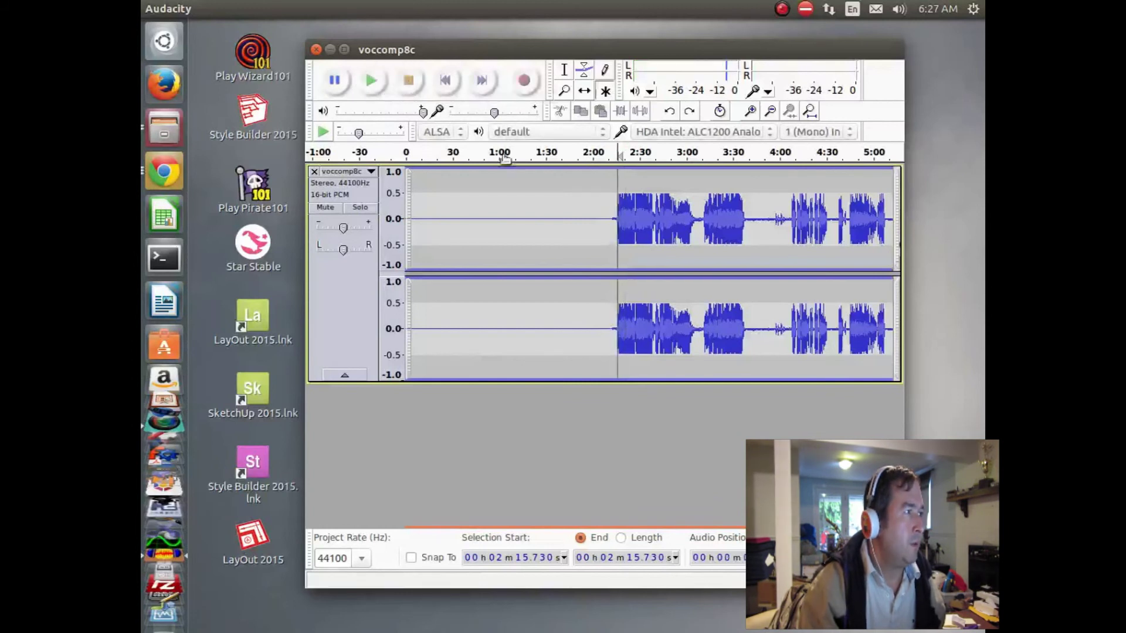
pyautogui.click(229, 8)
pyautogui.moveTo(378, 9)
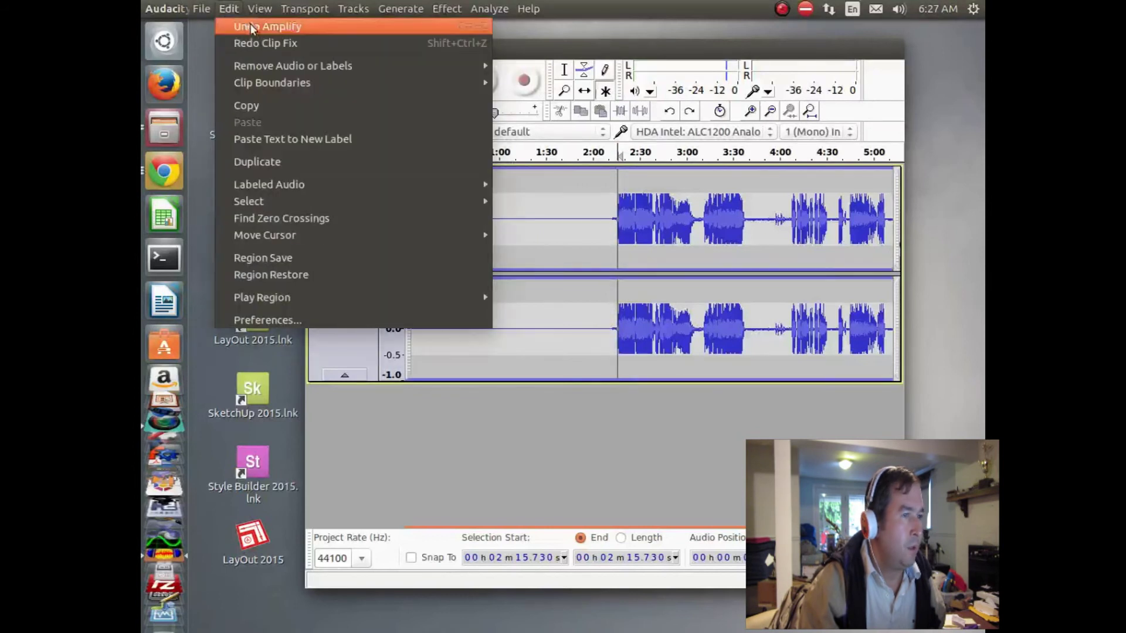
pyautogui.click(270, 44)
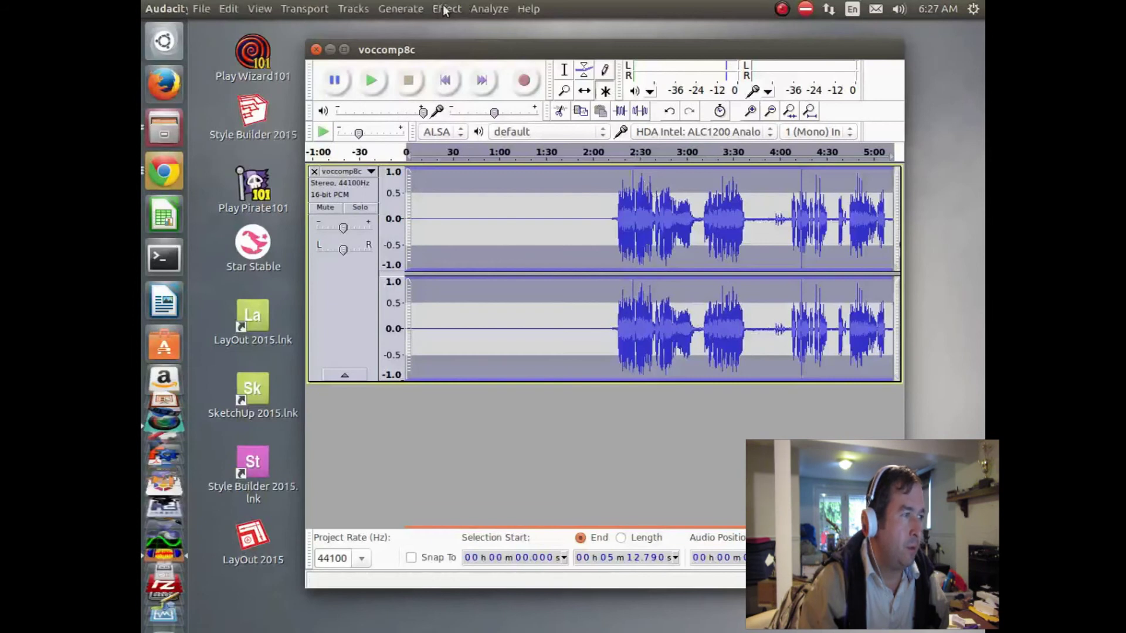
# Step: Apply the Compressor with -12 dB threshold, 2:1 ratio and make-up gain on
pyautogui.click(444, 7)
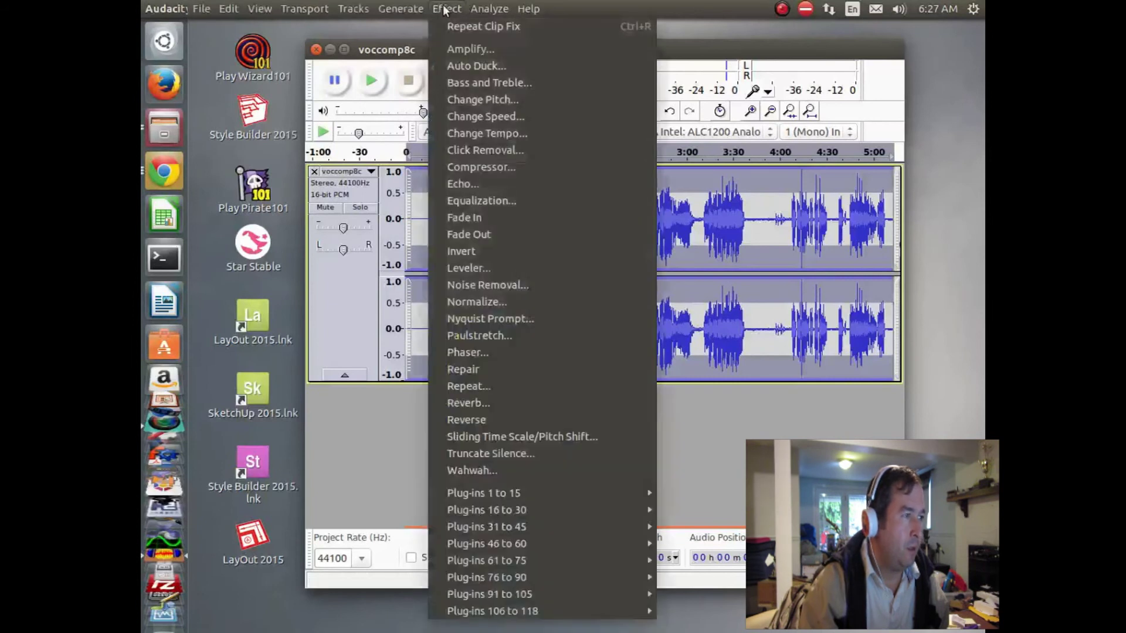
pyautogui.click(515, 167)
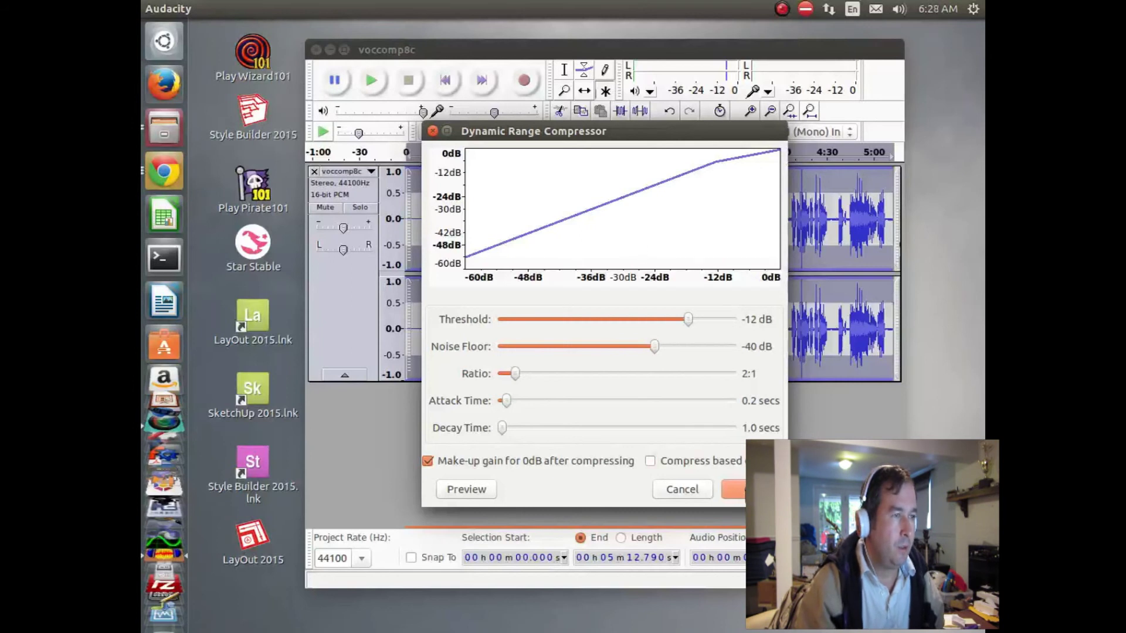
pyautogui.click(741, 489)
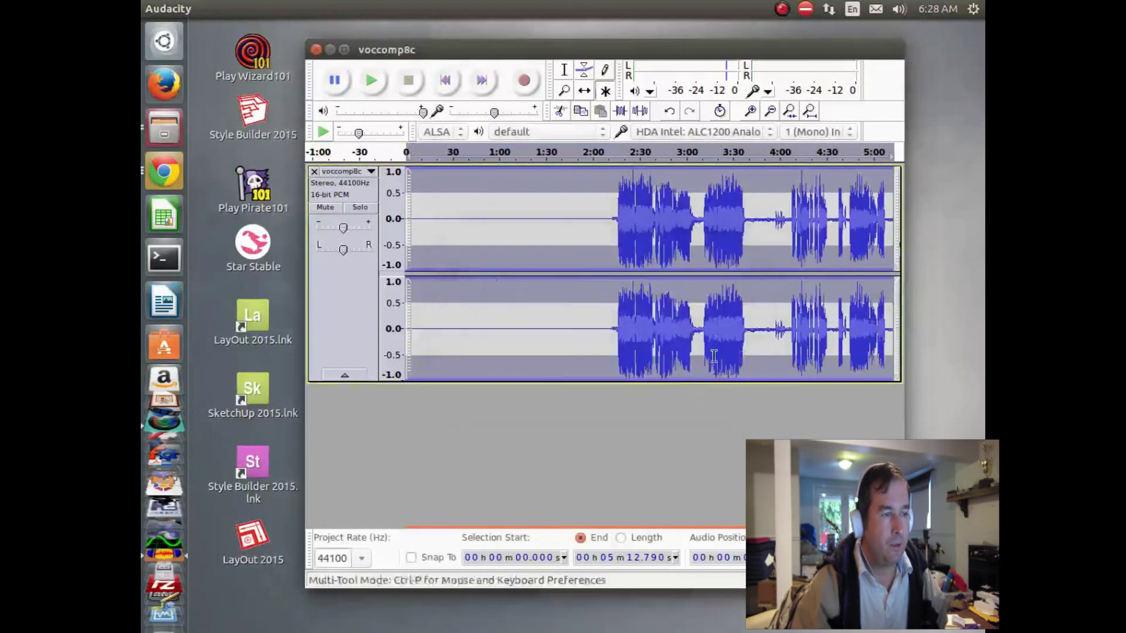
pyautogui.click(612, 161)
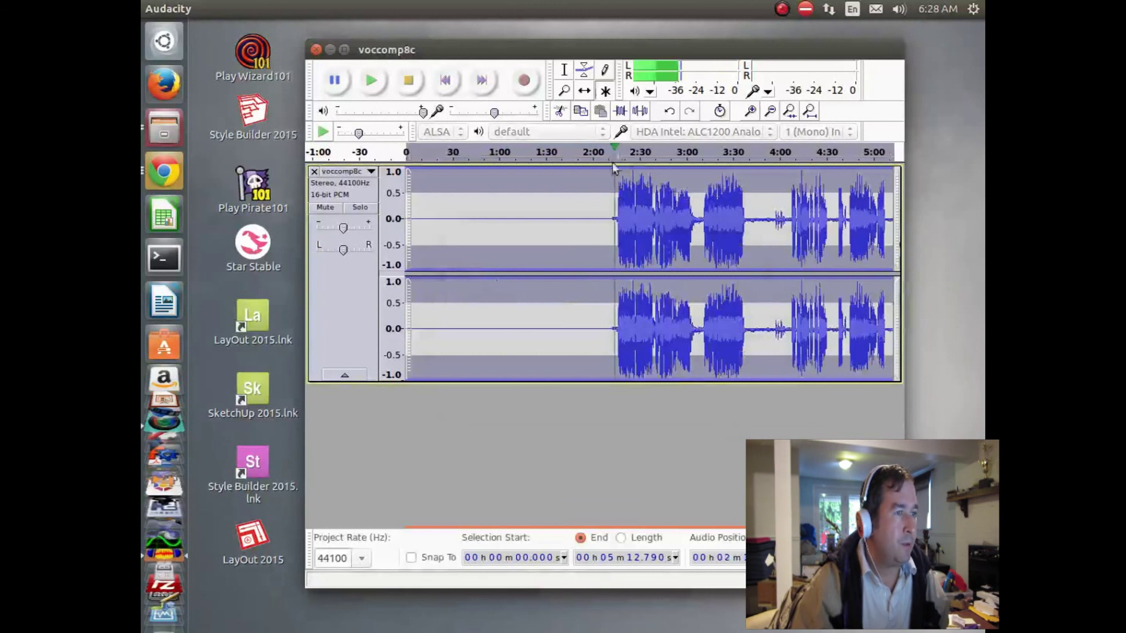
pyautogui.click(408, 82)
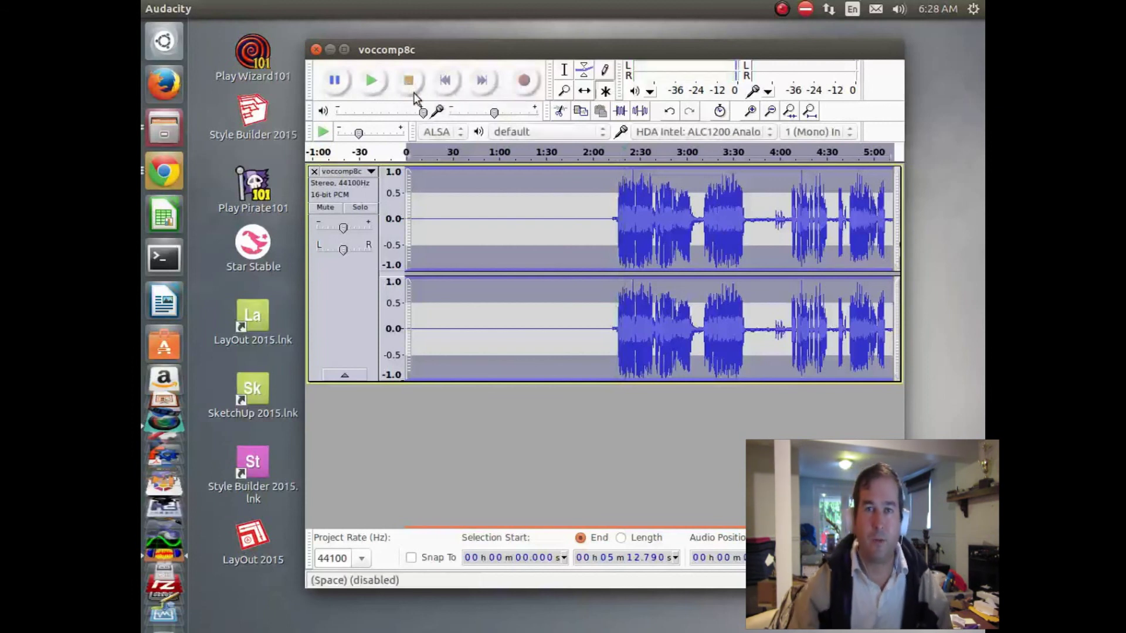